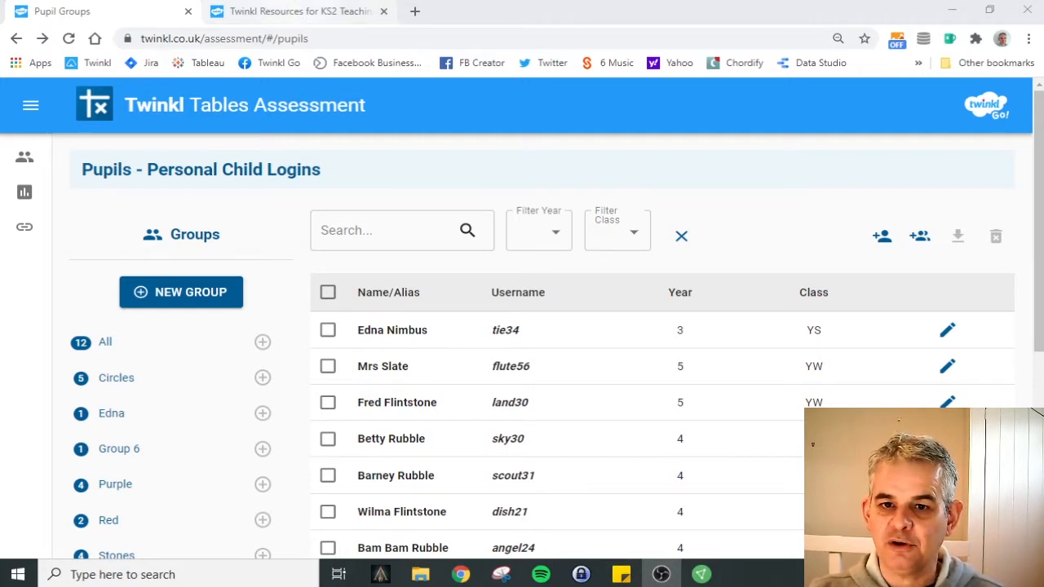
# - Switch to the Key Stage 2 resources page and open the Assessment tool from the account's list of tools
pyautogui.click(294, 11)
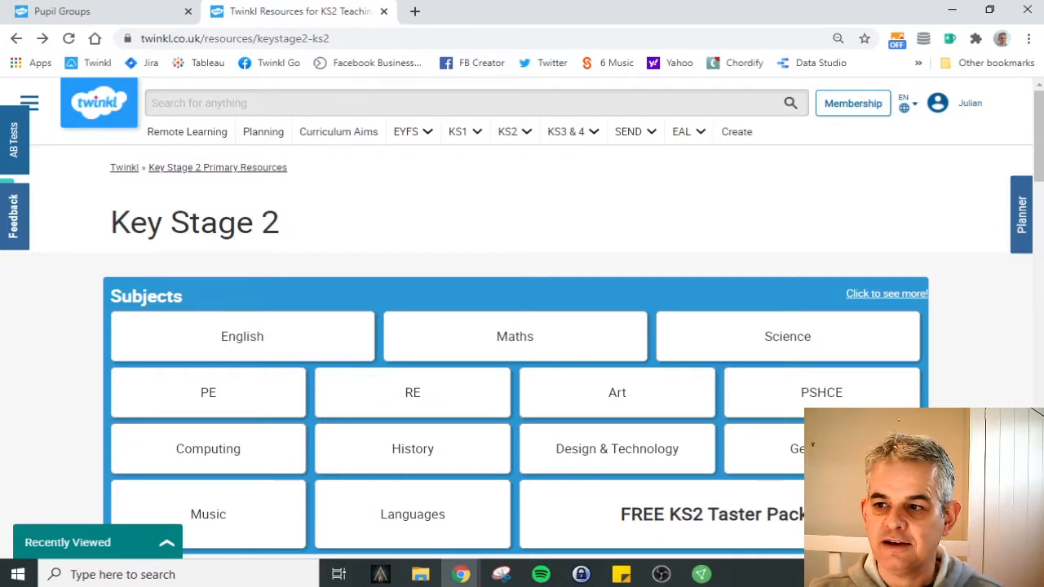
pyautogui.moveTo(942, 103)
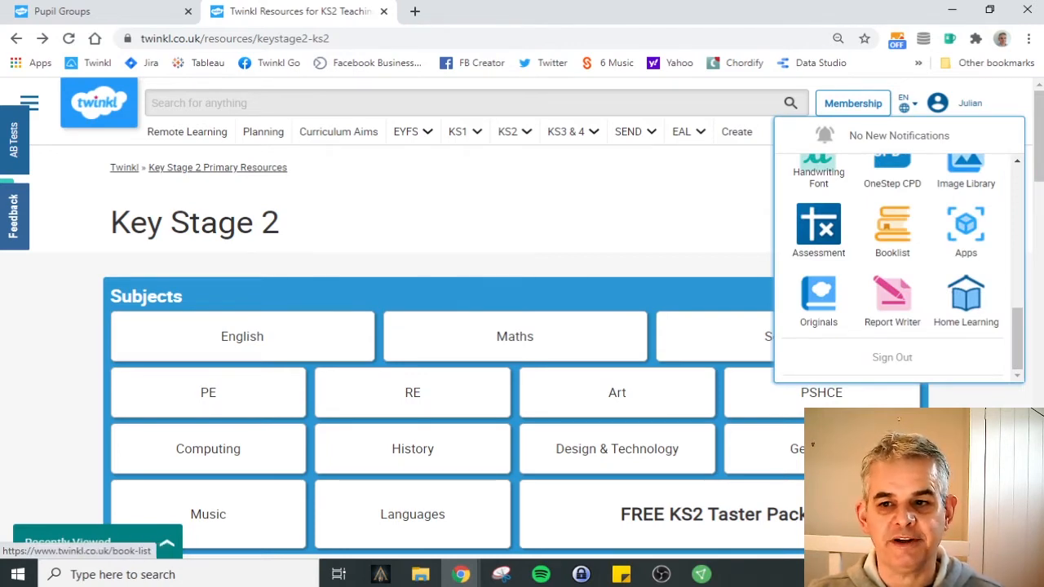
pyautogui.scroll(3, 893, 237)
pyautogui.scroll(-3, 892, 236)
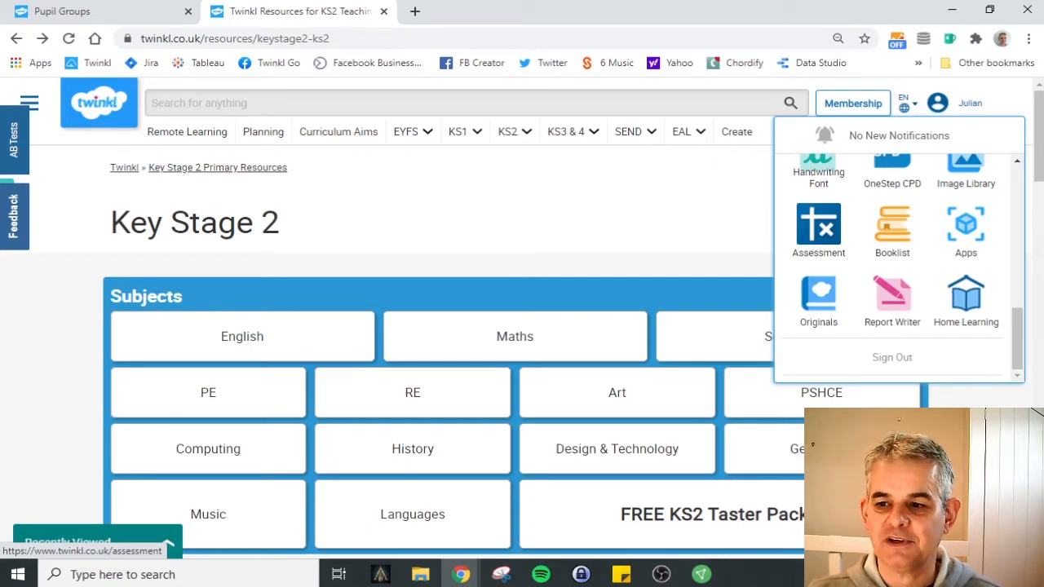
pyautogui.click(818, 229)
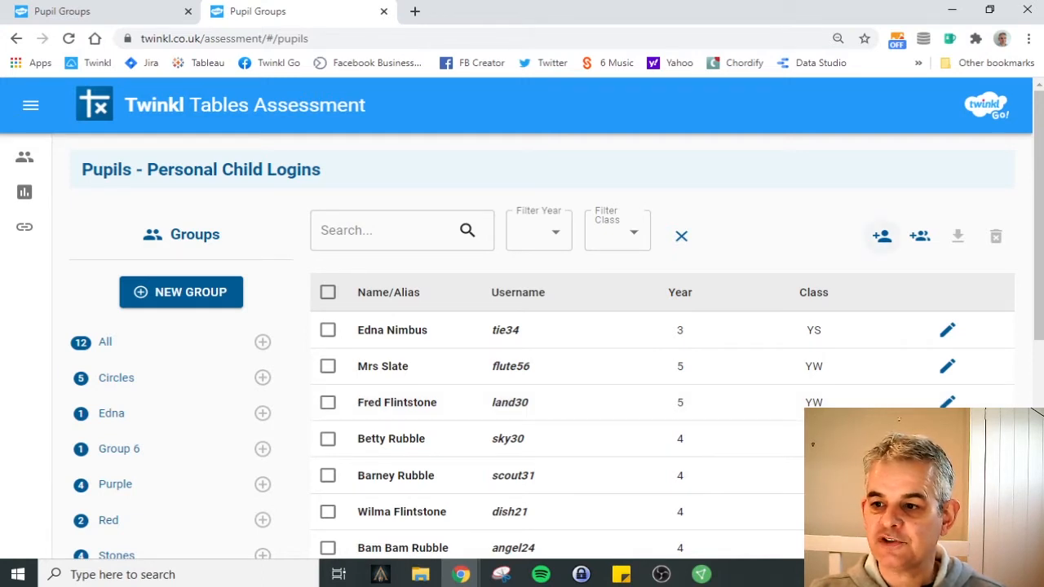
# - Start a new single pupil profile with the pupil's first name, class JB and year 4
pyautogui.click(882, 236)
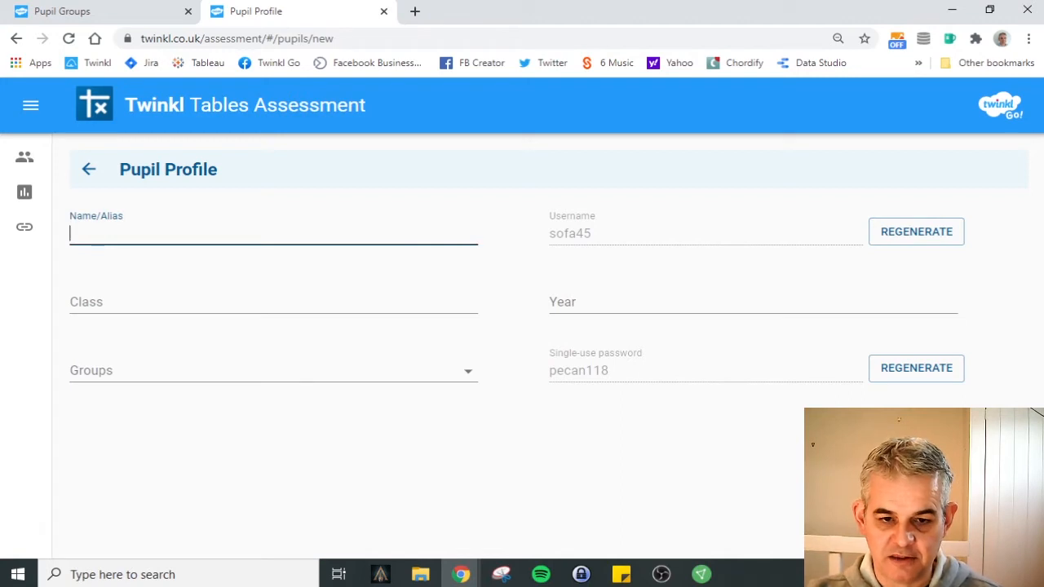
pyautogui.write('Louise')
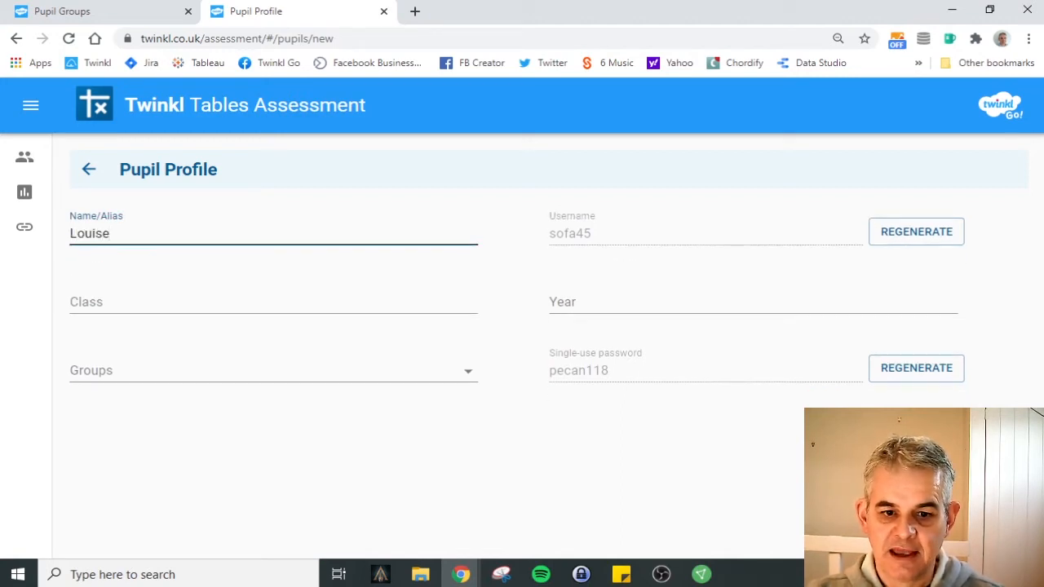
pyautogui.press('Tab')
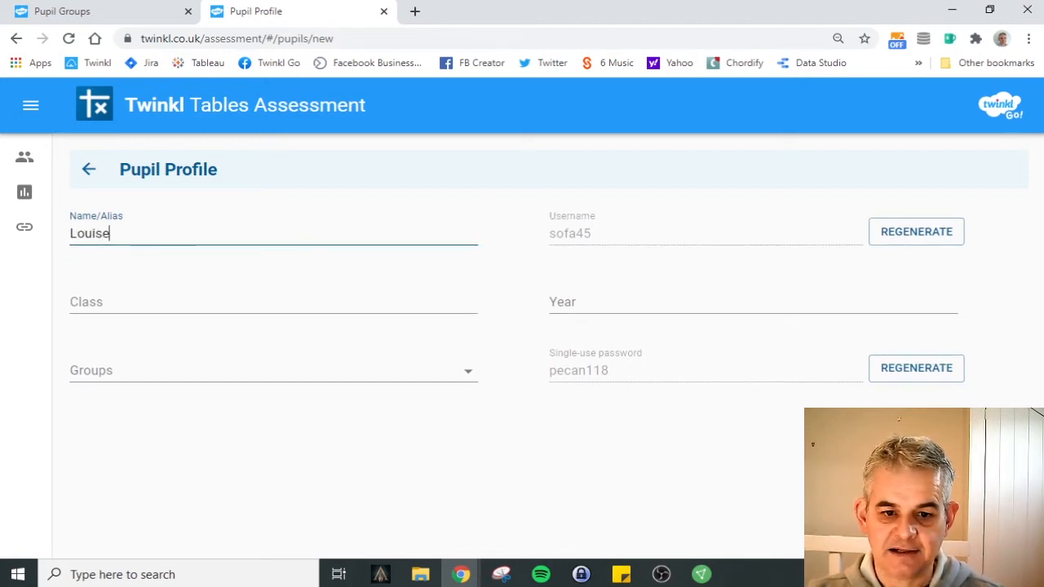
pyautogui.write('JB')
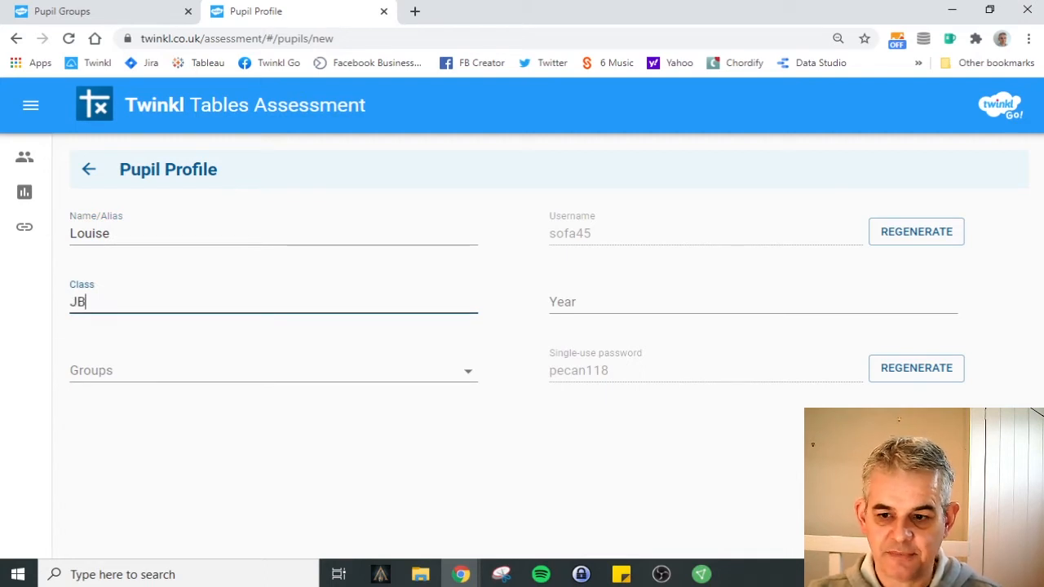
pyautogui.press('Tab')
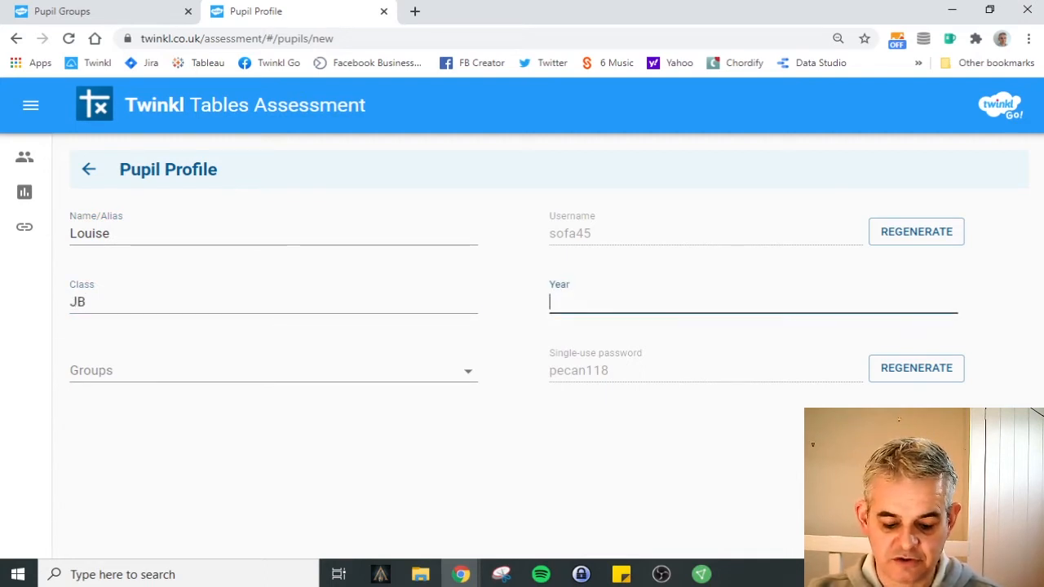
pyautogui.write('4')
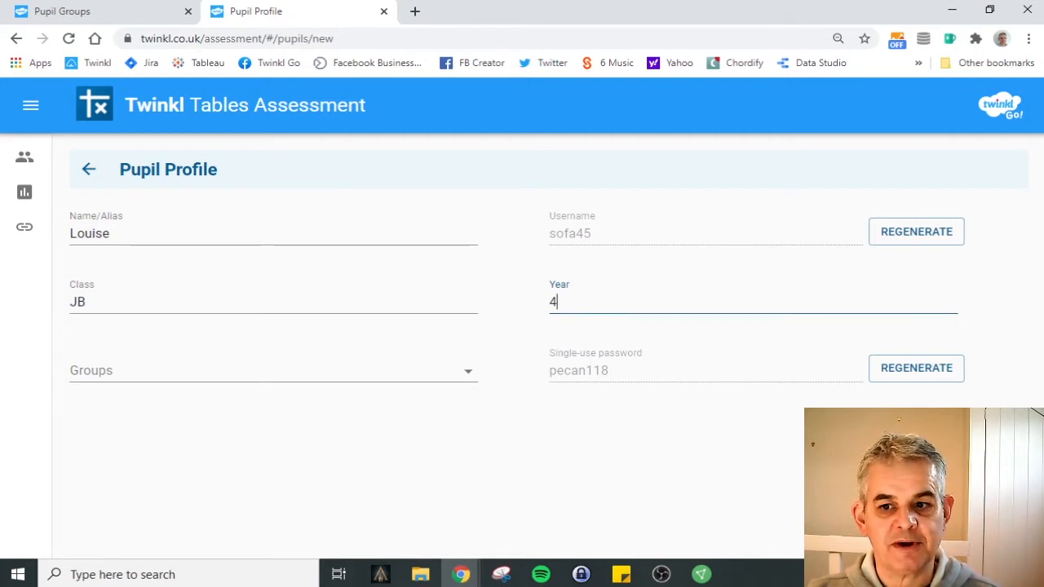
# - Regenerate the new pupil's username and save the pupil profile
pyautogui.click(917, 231)
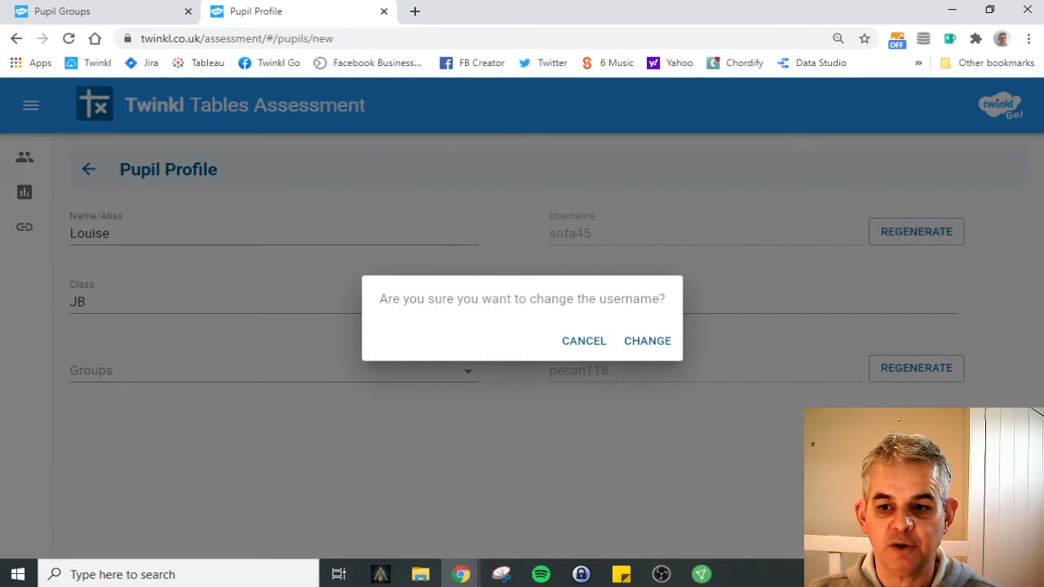
pyautogui.click(648, 341)
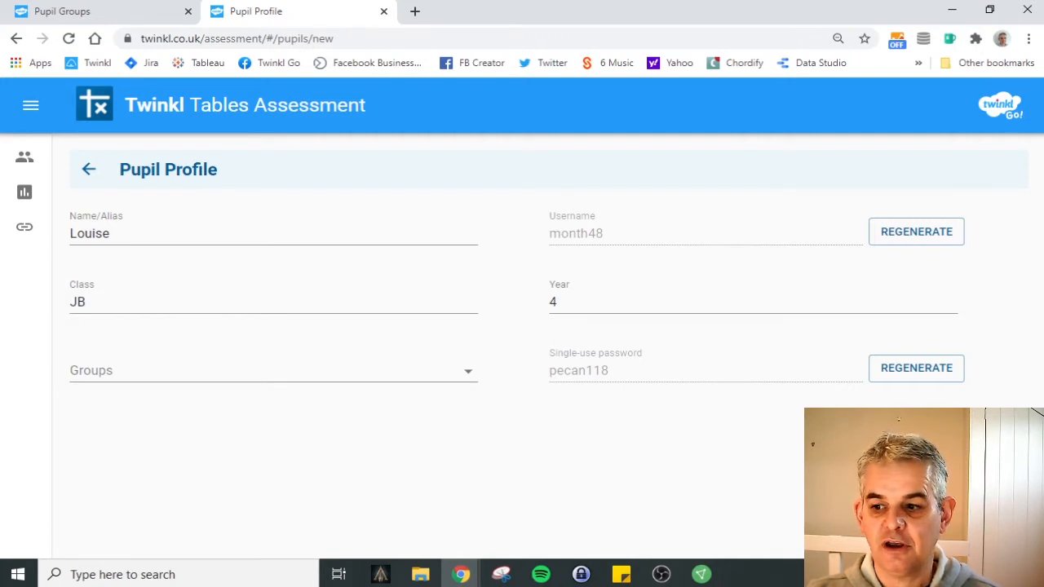
pyautogui.press('Return')
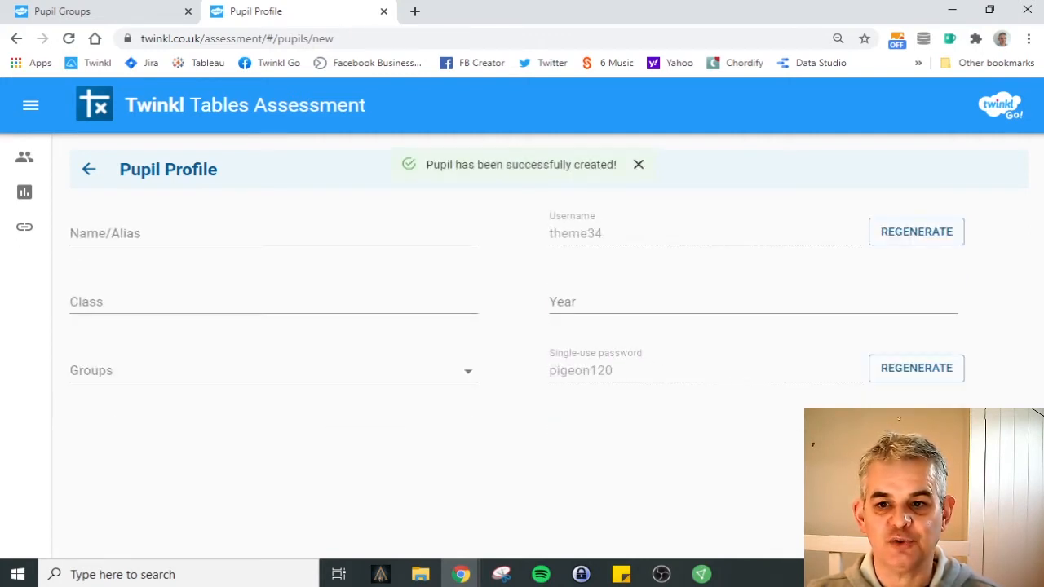
# - Return to the pupil list and view the spreadsheet upload instructions for adding multiple pupils, leaving without selecting a file
pyautogui.click(89, 170)
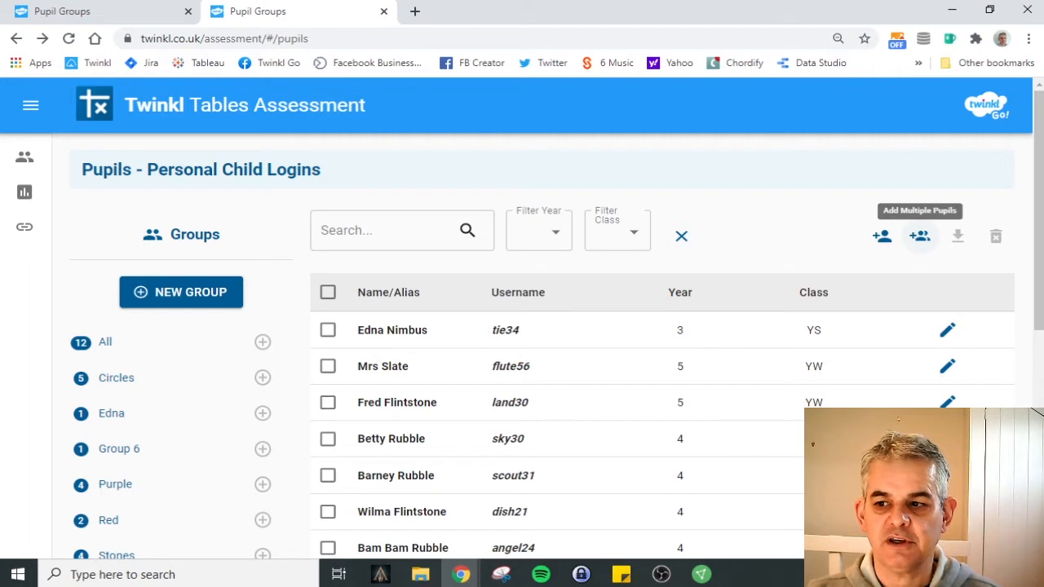
pyautogui.click(920, 236)
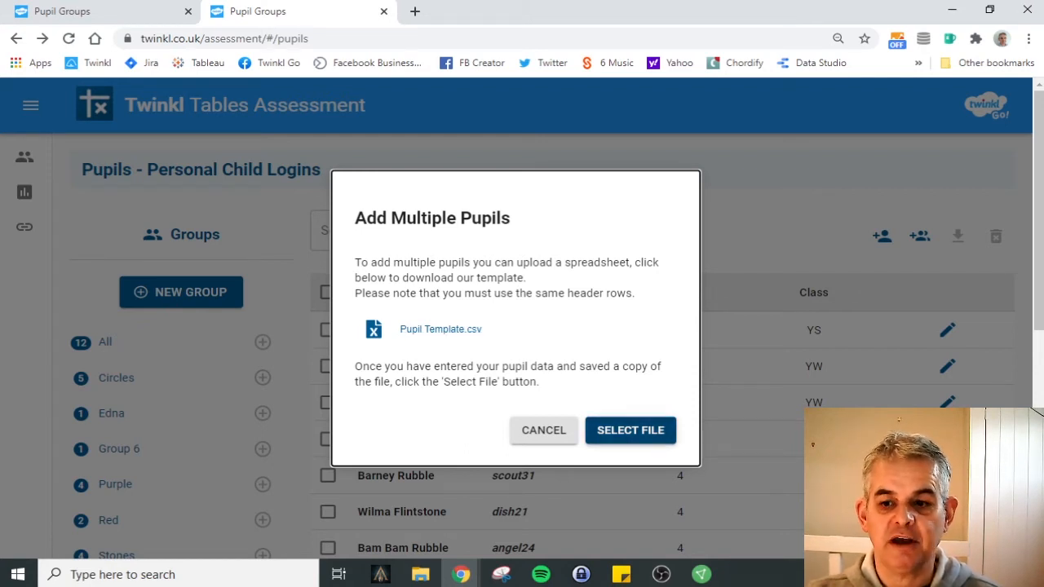
pyautogui.click(565, 424)
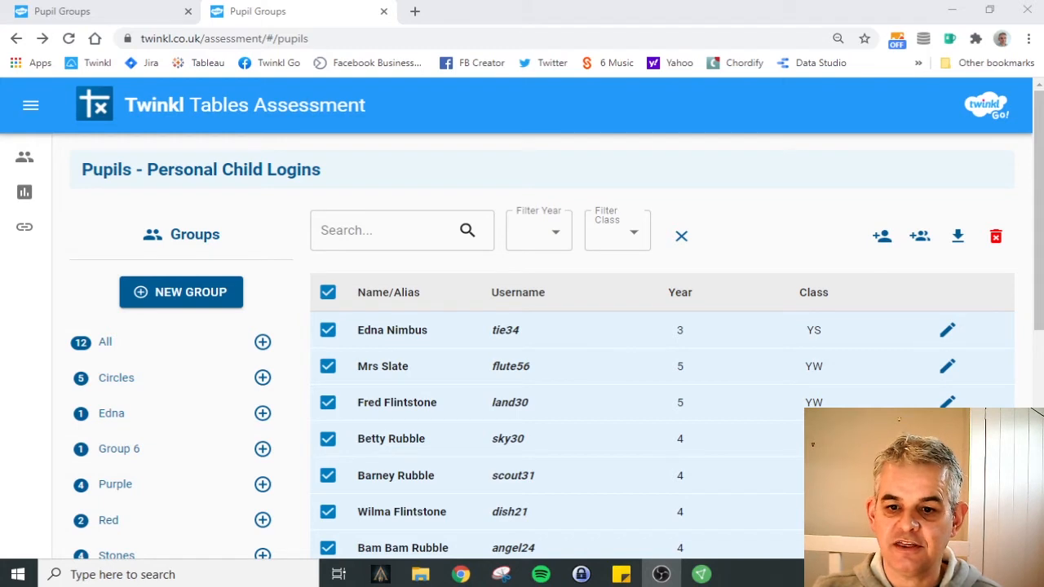
# - Select all pupils in the list and view the available download formats without downloading anything
pyautogui.click(327, 292)
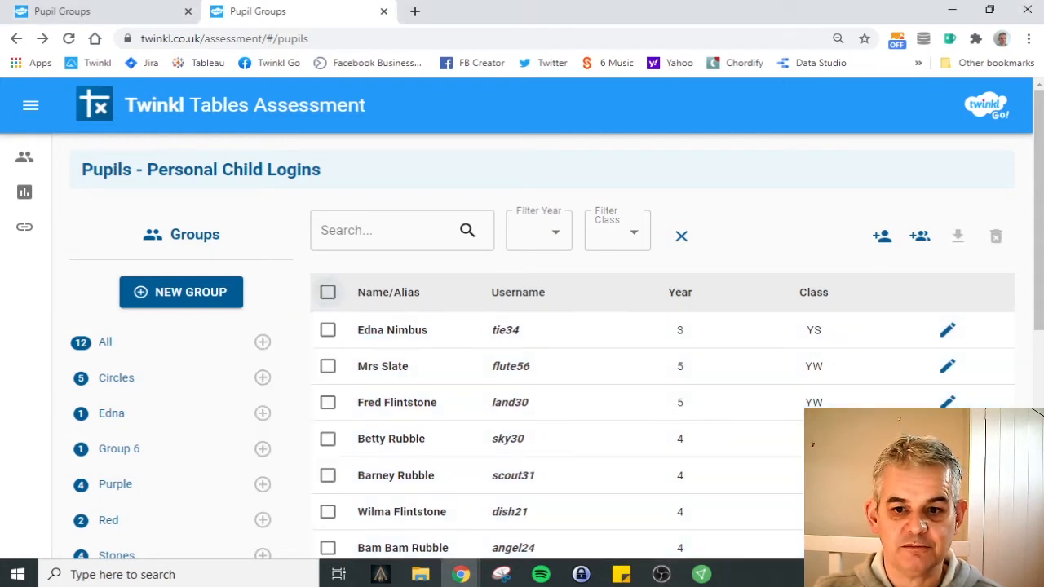
pyautogui.click(327, 292)
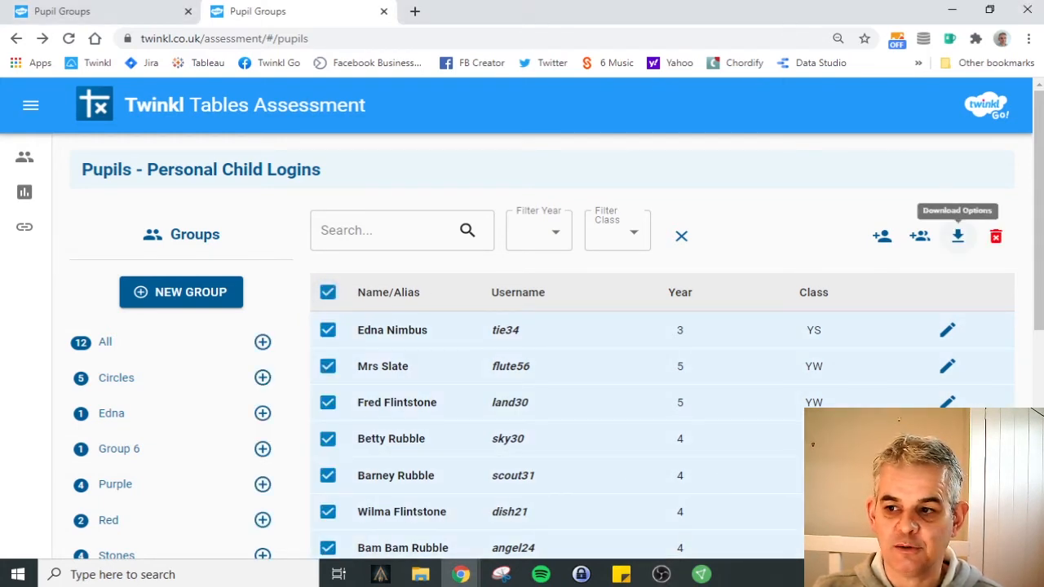
pyautogui.click(957, 237)
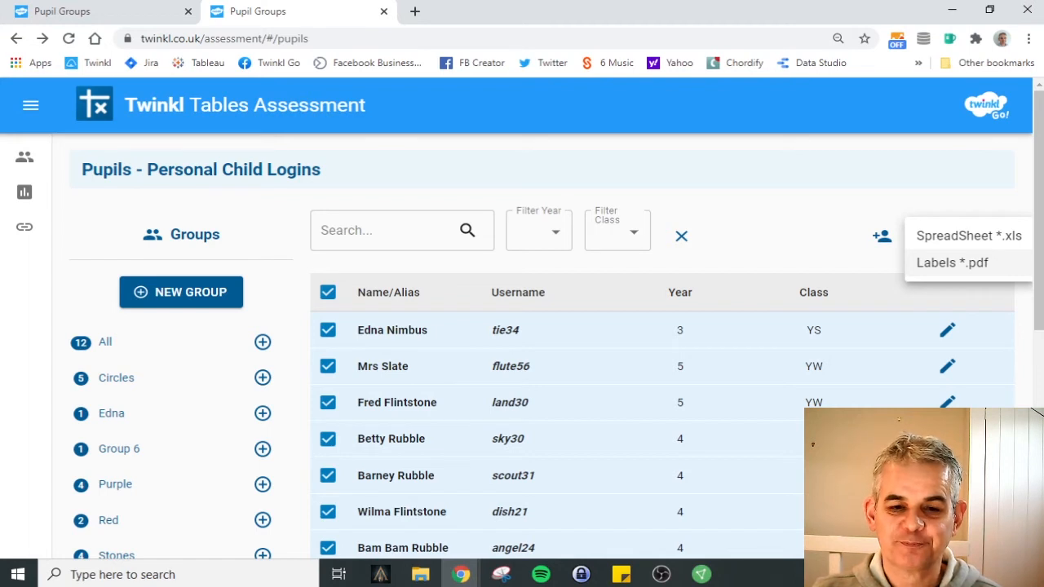
pyautogui.press('Escape')
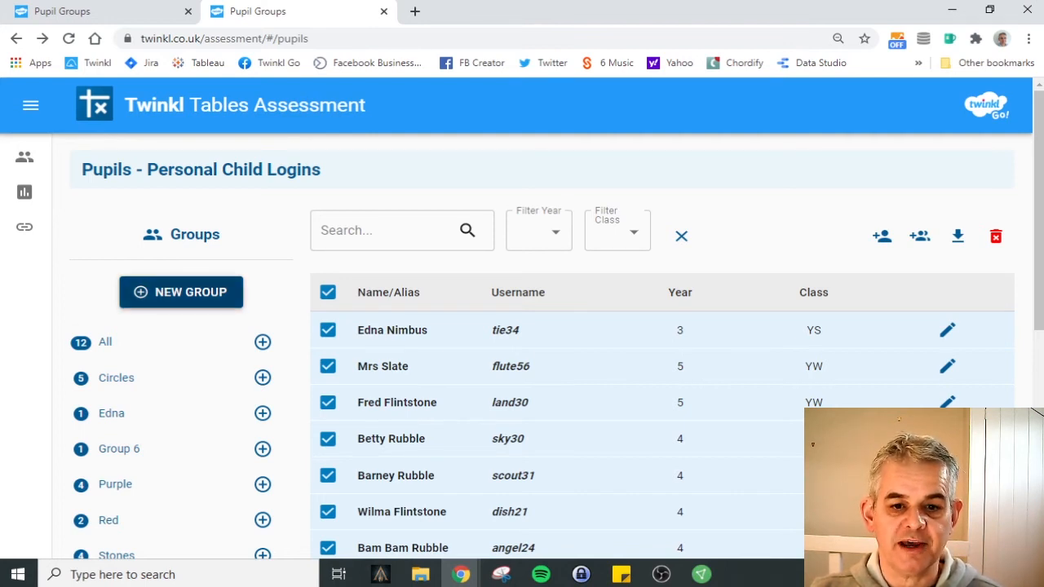
# - Create a new pupil group named Group 7
pyautogui.click(181, 292)
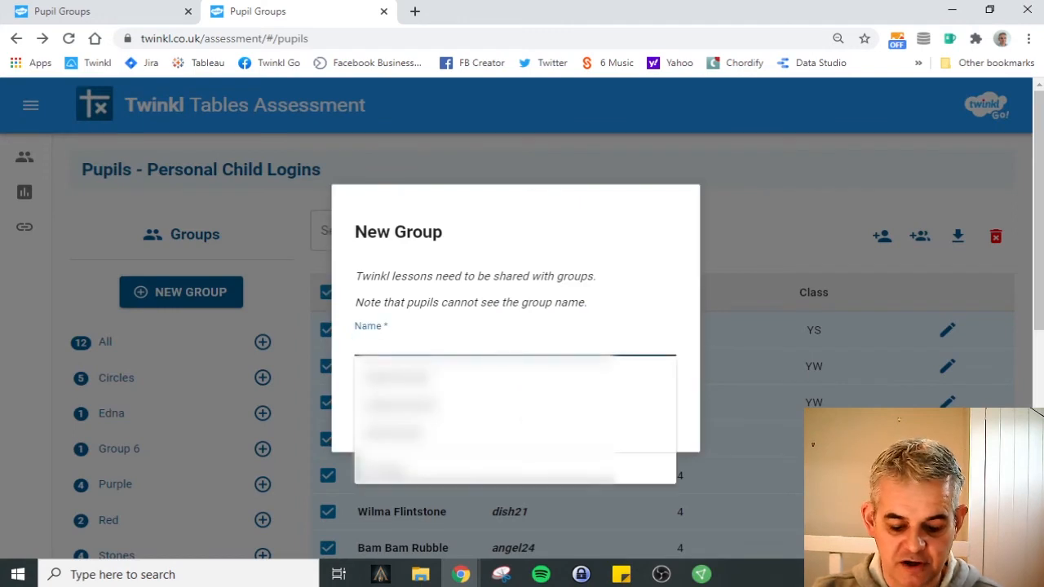
pyautogui.write('Group')
pyautogui.write('7')
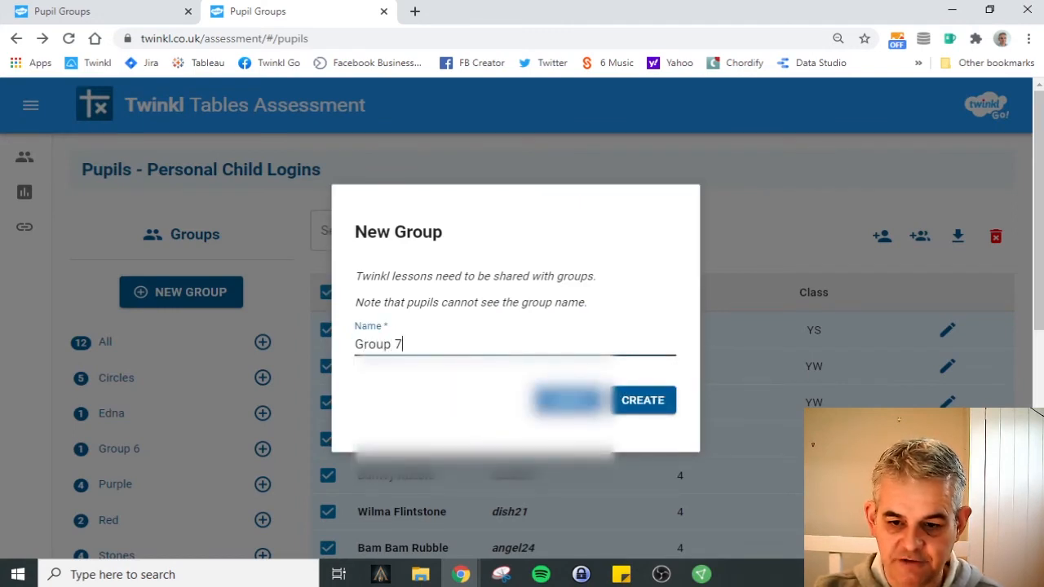
pyautogui.press('Tab')
pyautogui.press('Return')
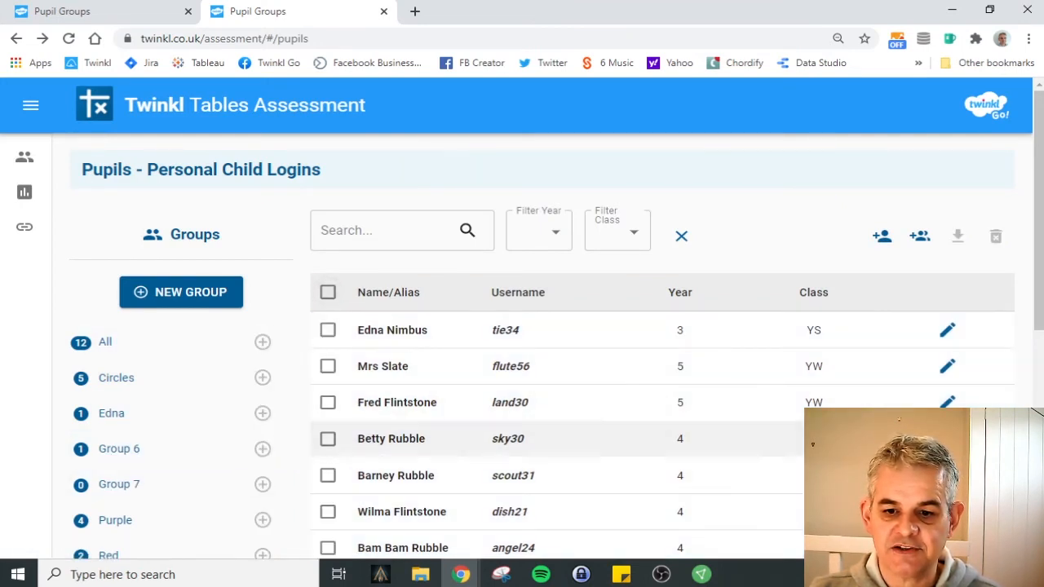
# - Add the third to sixth pupils in the list to Group 7
pyautogui.click(327, 402)
pyautogui.click(327, 439)
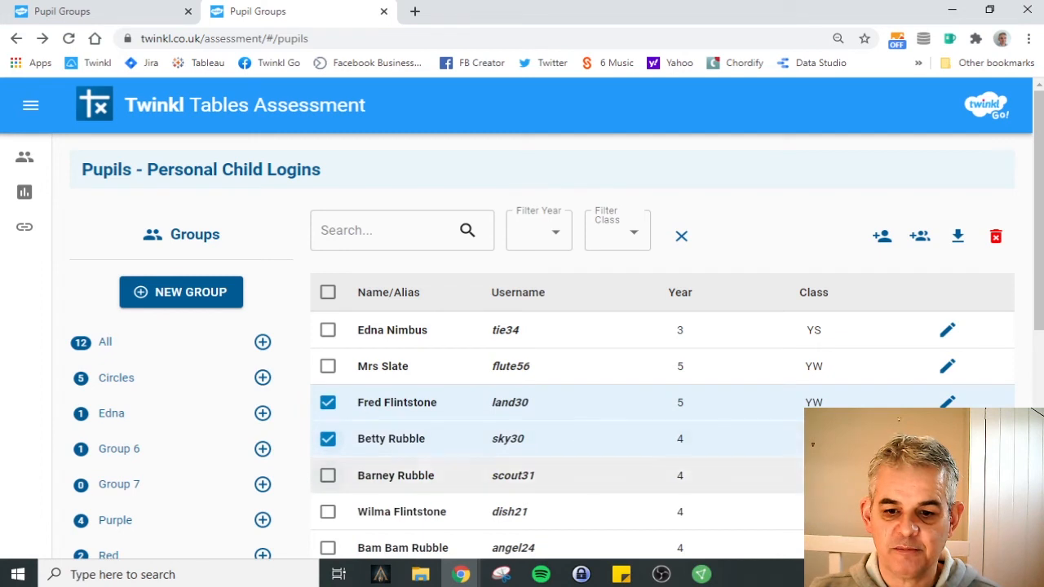
pyautogui.click(328, 476)
pyautogui.click(327, 512)
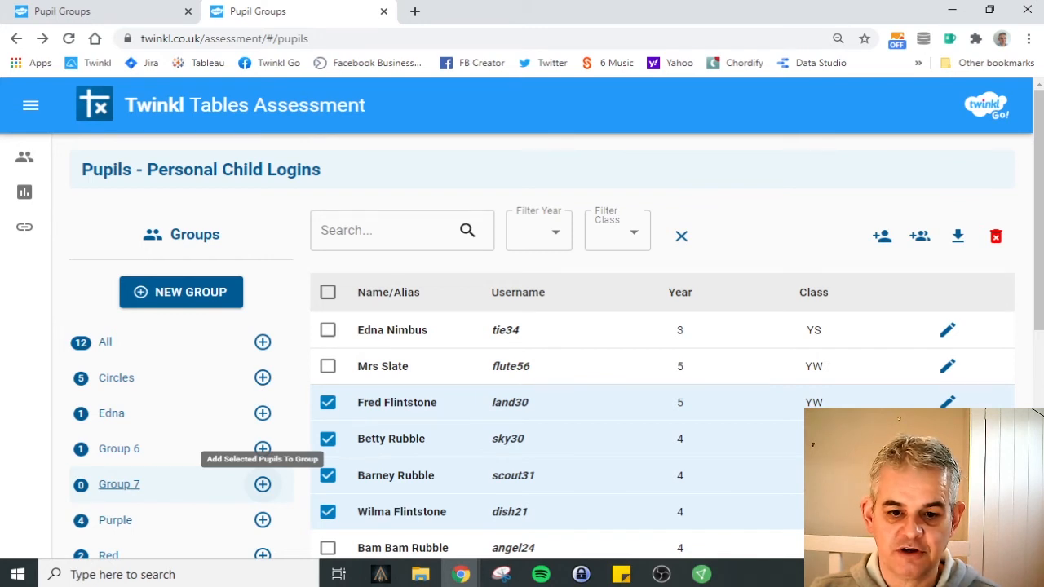
pyautogui.click(262, 485)
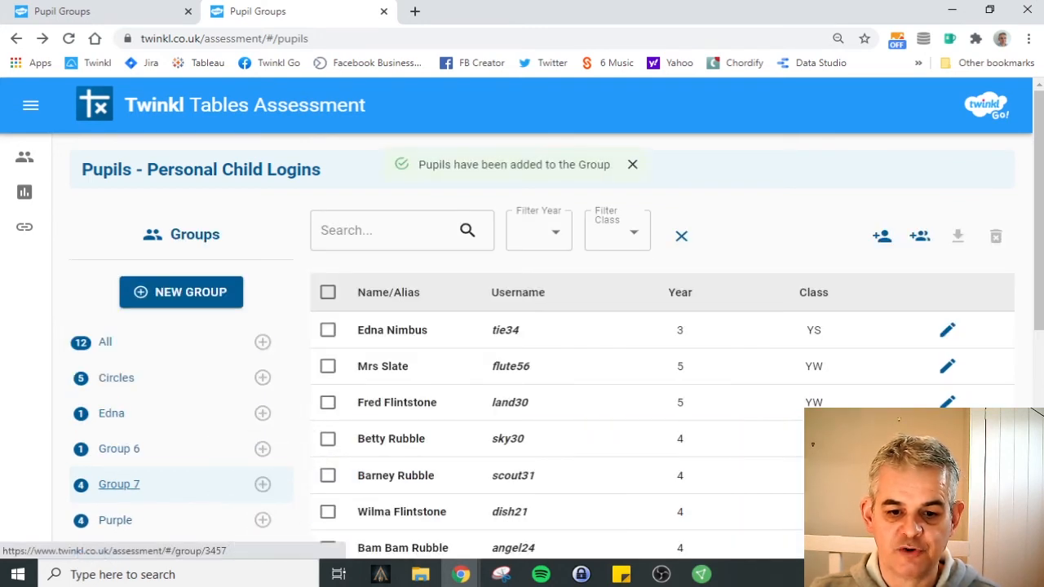
# - Examine the members of Group 7, and look through the full list of pupils and groups
pyautogui.click(119, 484)
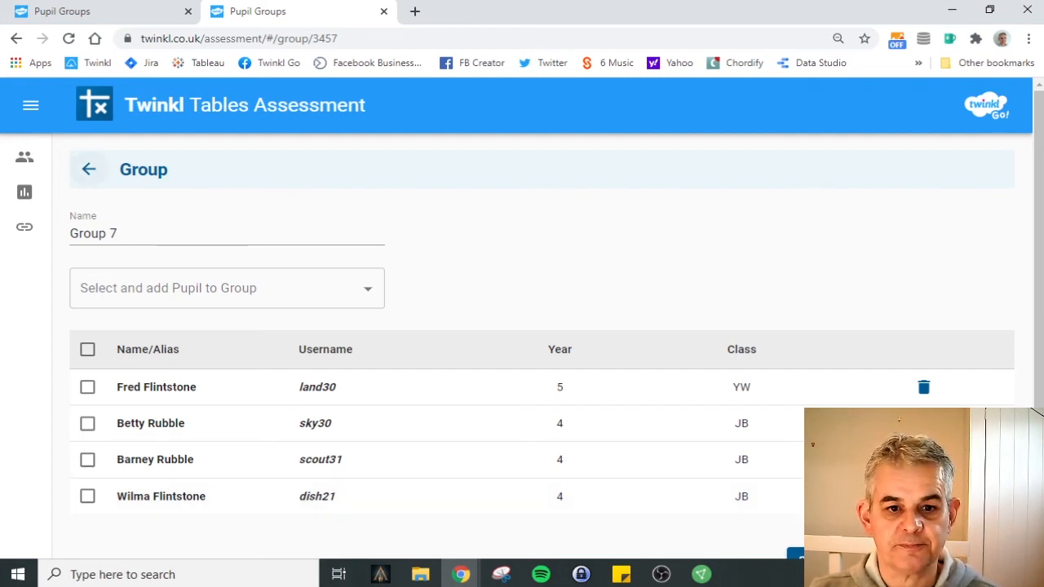
pyautogui.click(88, 169)
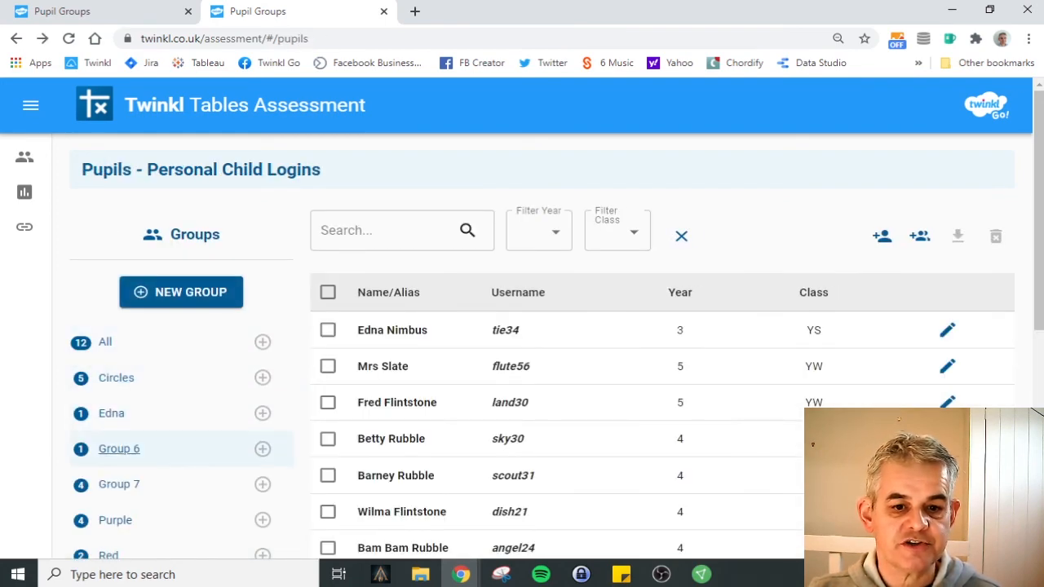
pyautogui.scroll(-3, 119, 448)
pyautogui.scroll(3, 116, 383)
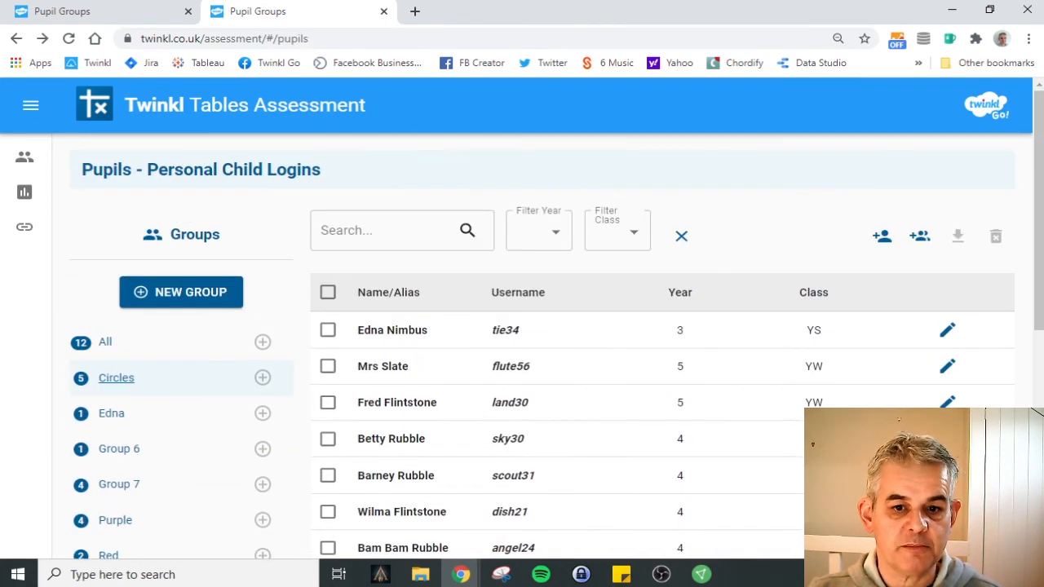
pyautogui.scroll(-3, 523, 367)
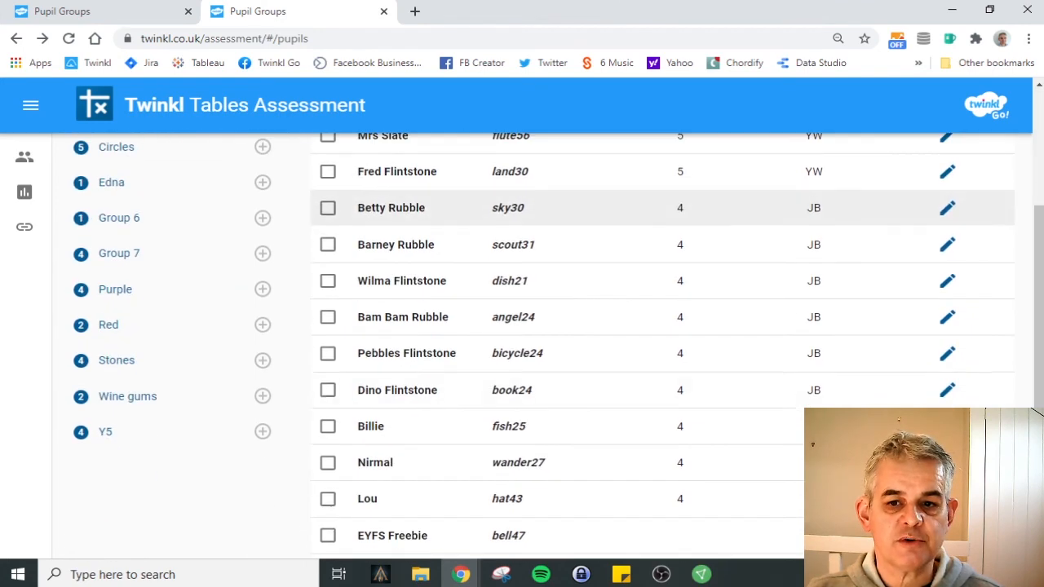
pyautogui.scroll(-3, 523, 359)
pyautogui.scroll(5, 522, 359)
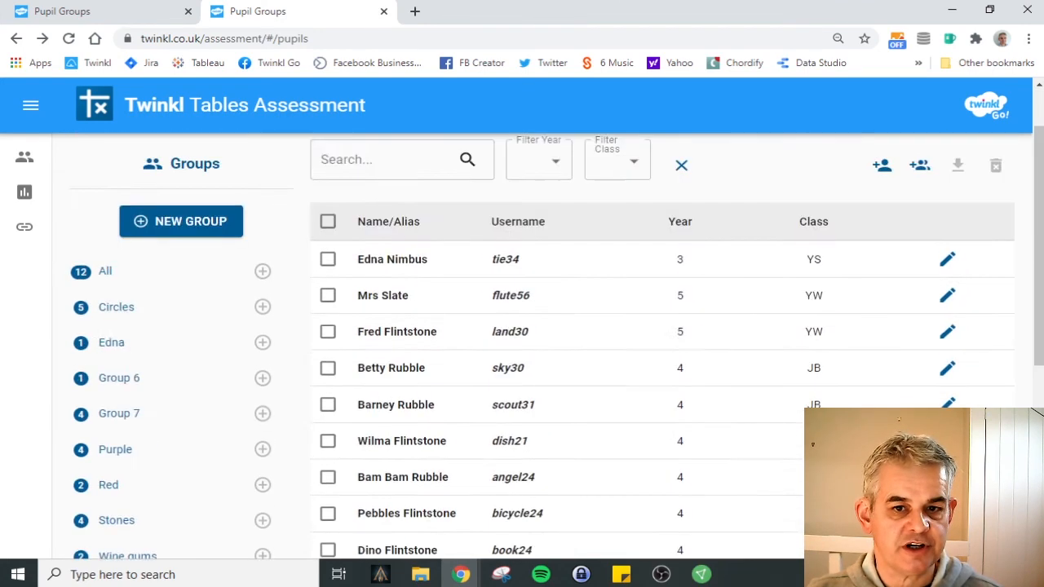